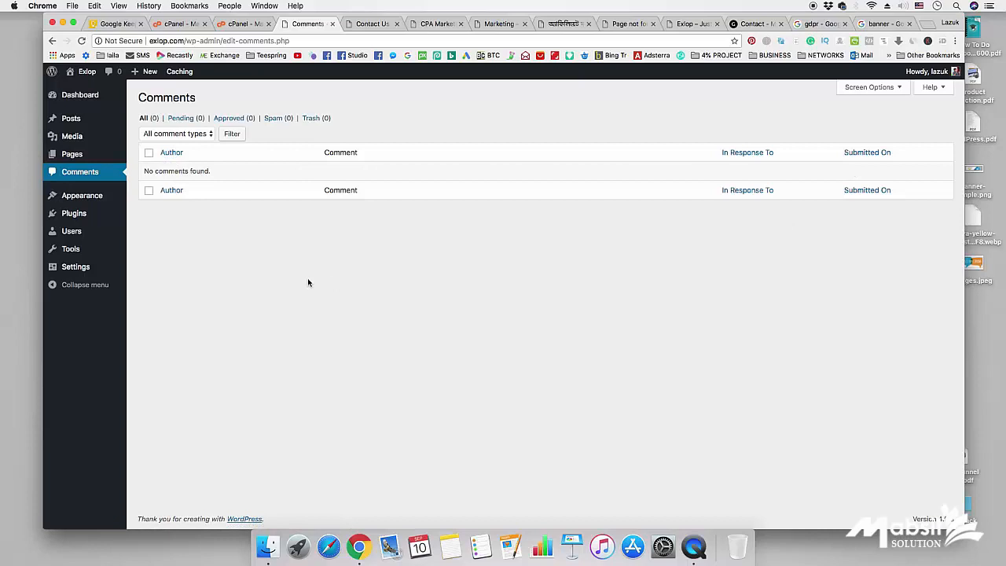
# - Switch to the site's CPA Marketing category page, which shows Nothing Found
pyautogui.click(434, 23)
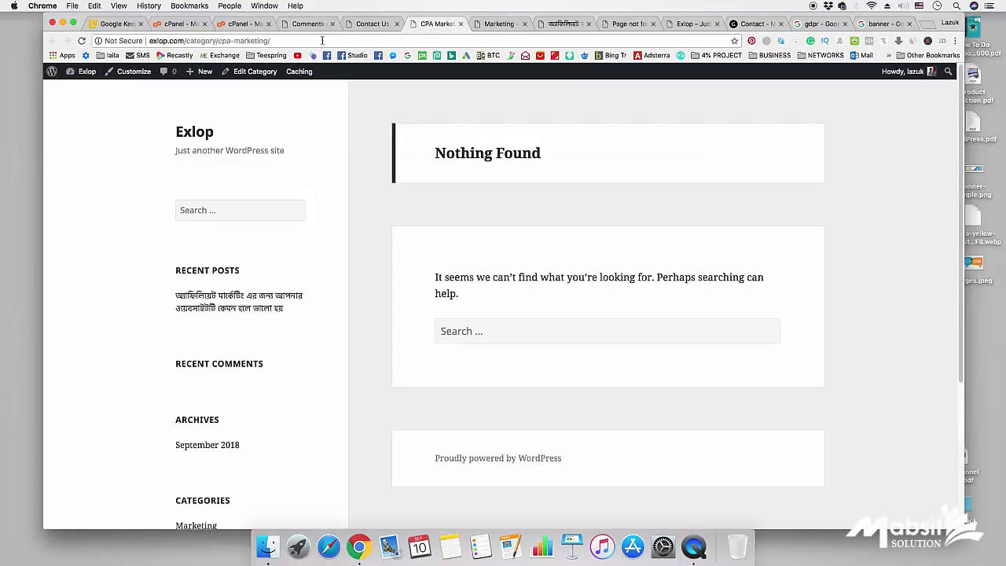
# - Go to the Exlop home page and copy its web address
pyautogui.click(194, 131)
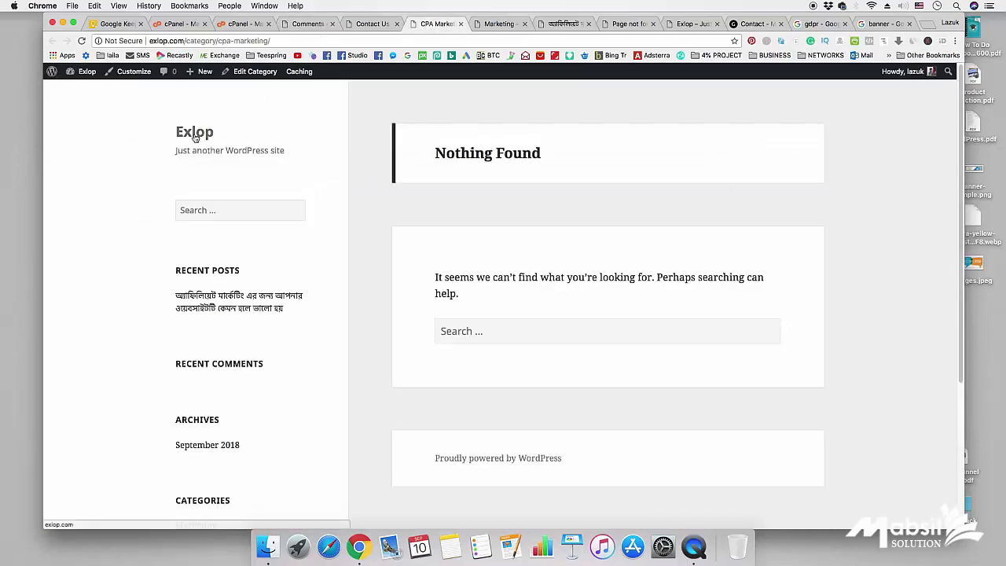
pyautogui.rightClick(268, 41)
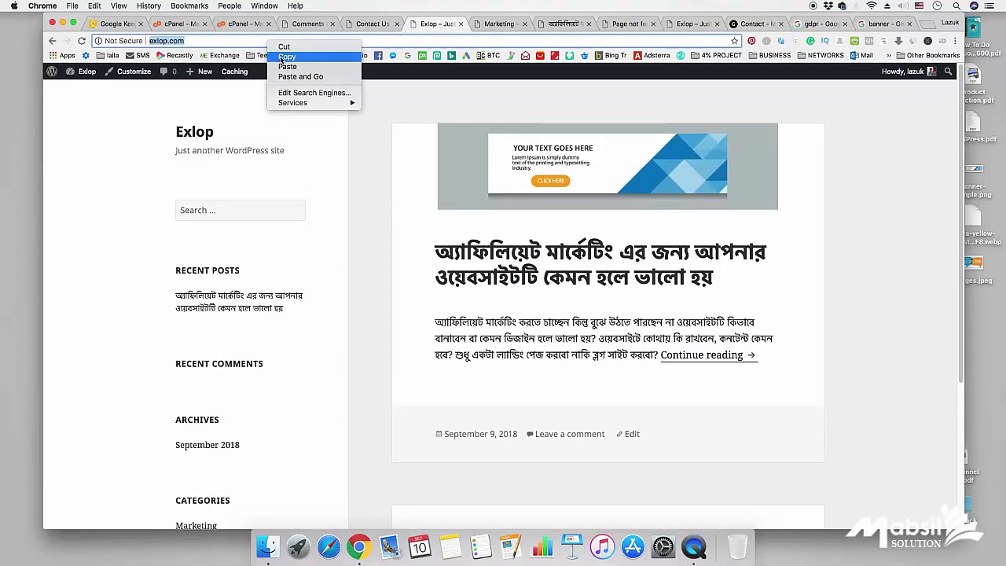
pyautogui.click(283, 56)
pyautogui.click(828, 290)
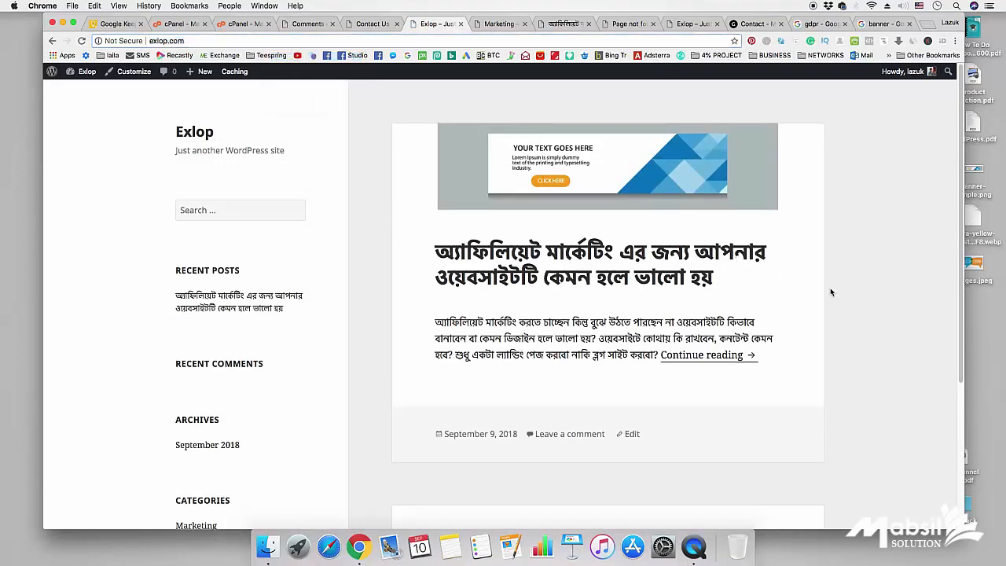
# - Open the affiliate marketing post and scroll to its Leave a Reply form
pyautogui.click(655, 257)
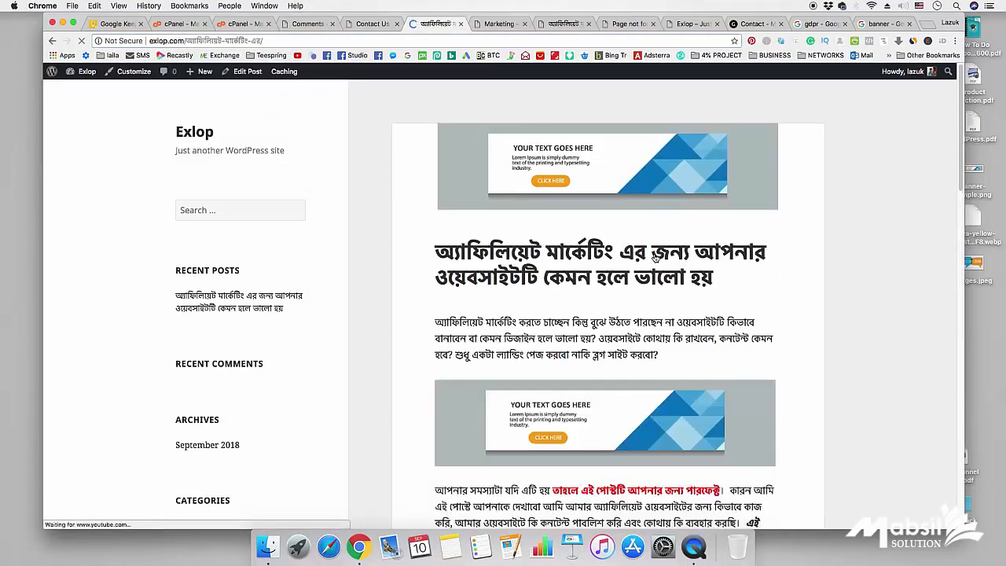
pyautogui.scroll(-20, 653, 262)
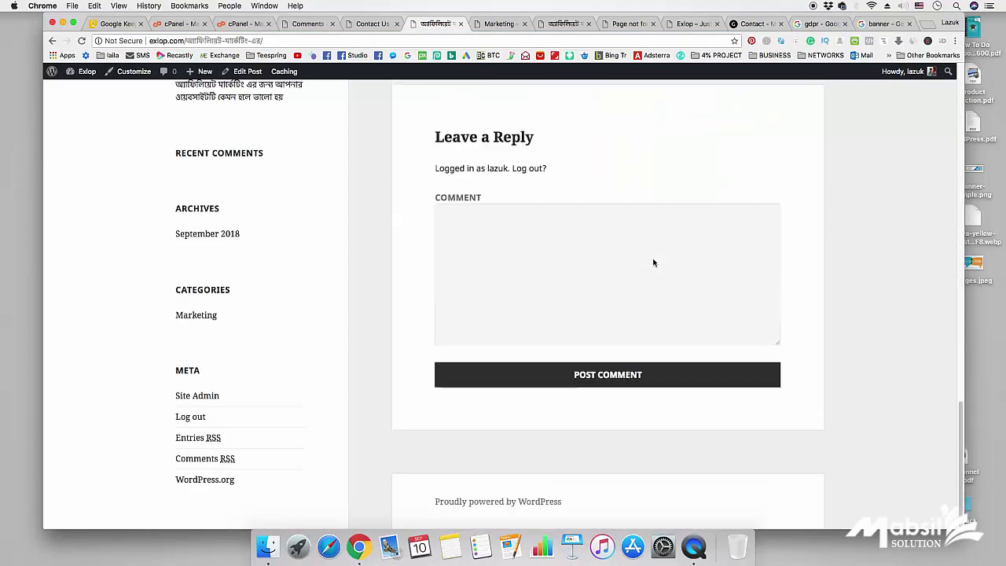
pyautogui.scroll(2, 684, 221)
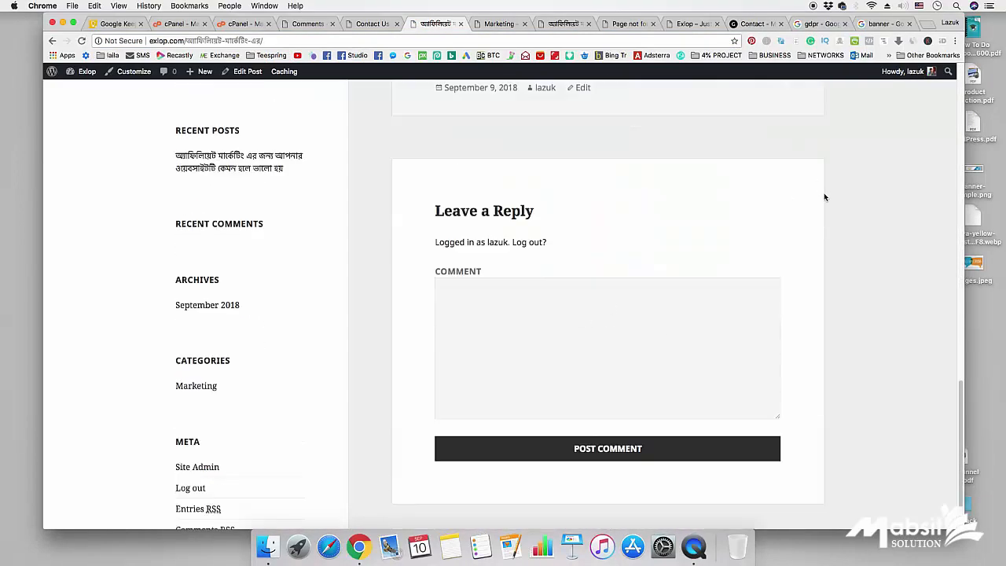
pyautogui.click(954, 41)
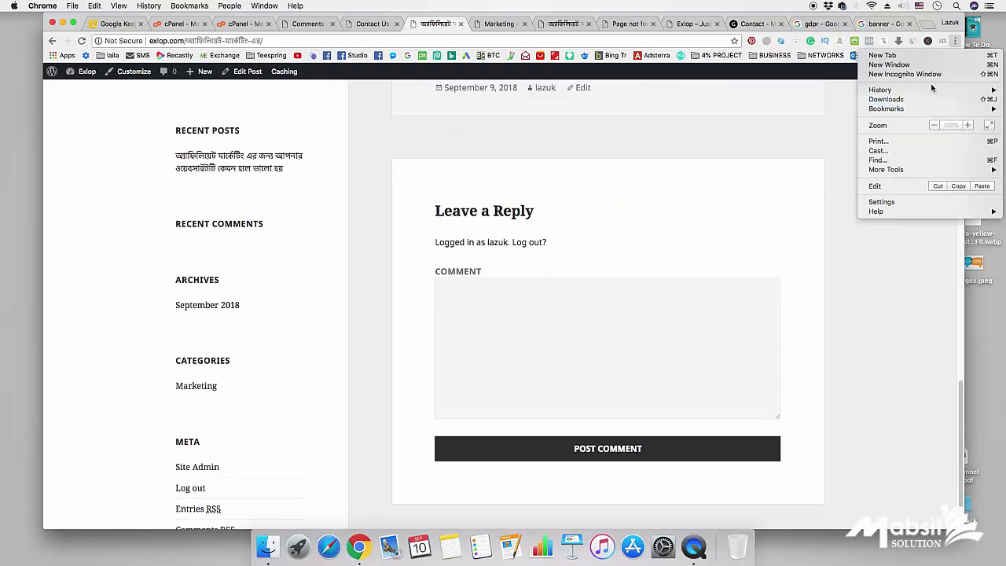
# - Load the copied Exlop address in a new incognito window
pyautogui.click(903, 74)
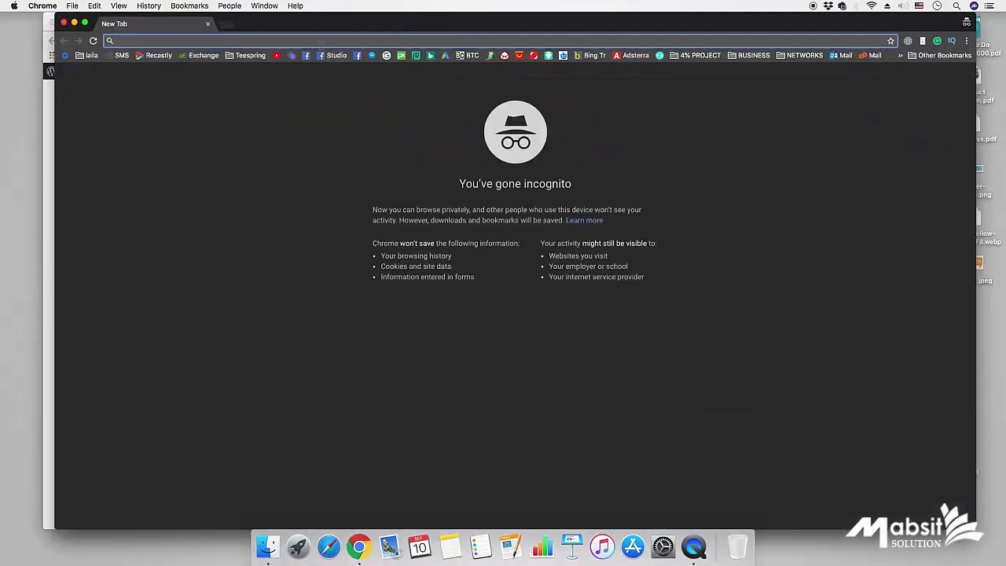
pyautogui.rightClick(320, 43)
pyautogui.click(354, 80)
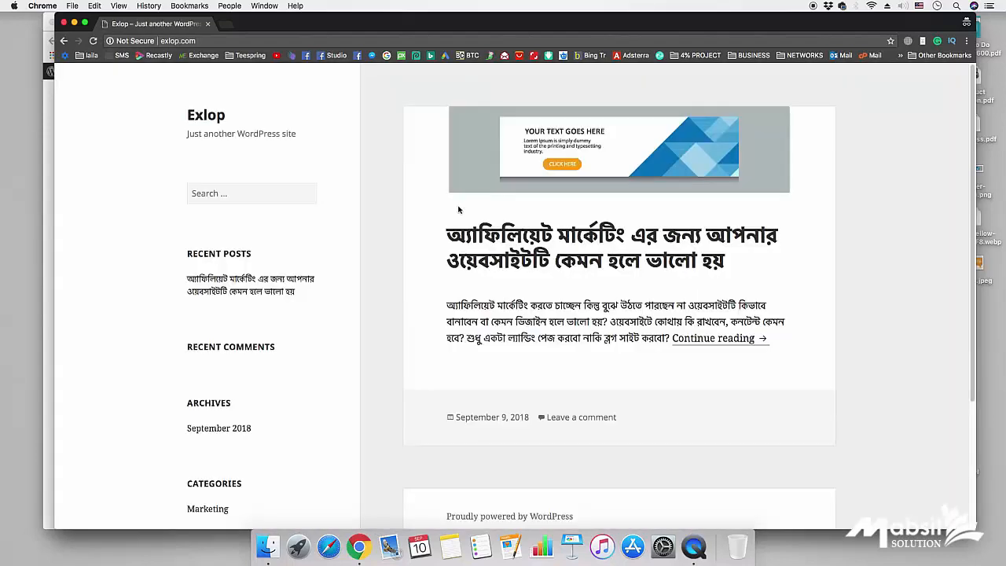
# - Open the affiliate marketing post as a guest and go to its comment box
pyautogui.click(501, 238)
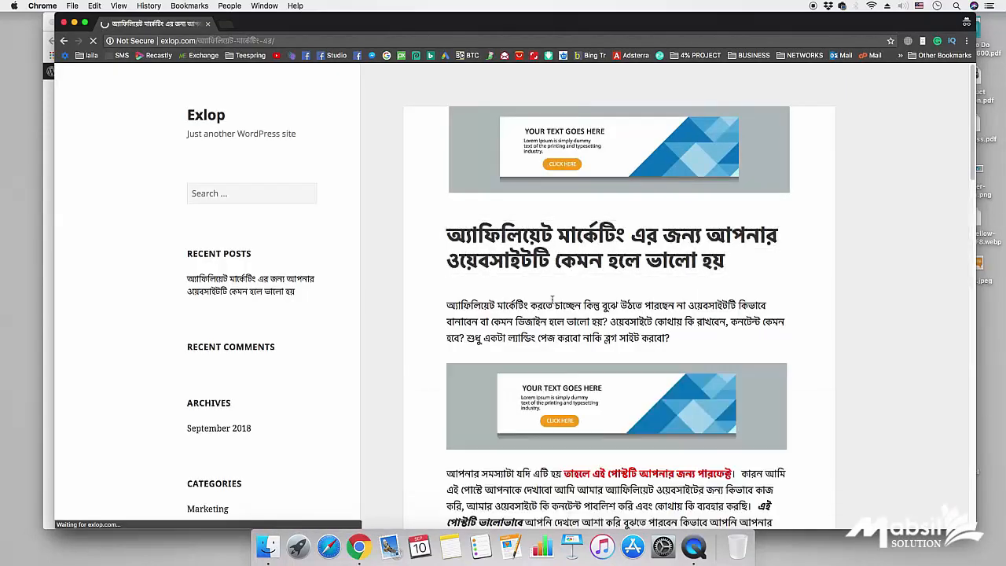
pyautogui.scroll(-15, 538, 289)
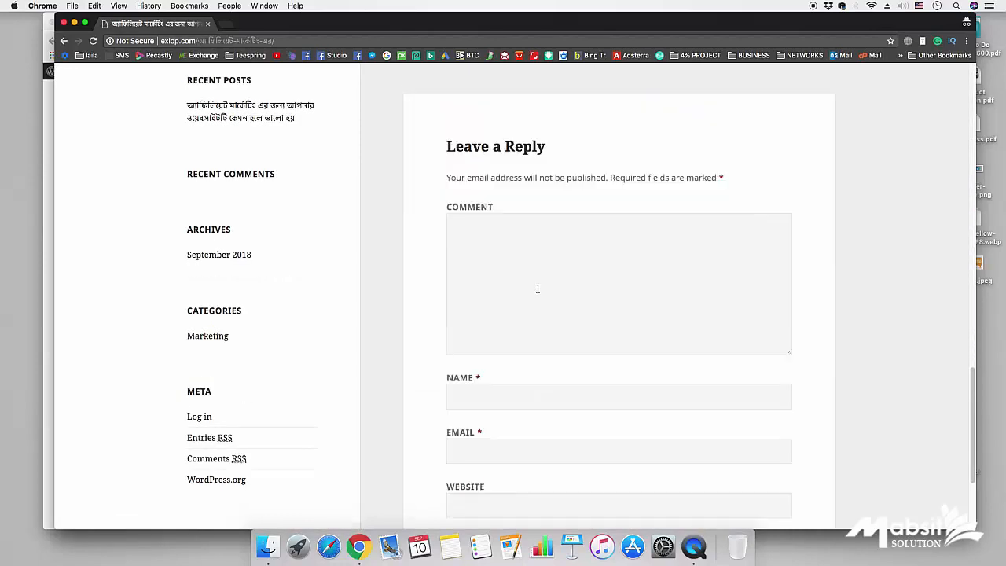
pyautogui.scroll(-2, 538, 288)
pyautogui.scroll(2, 505, 245)
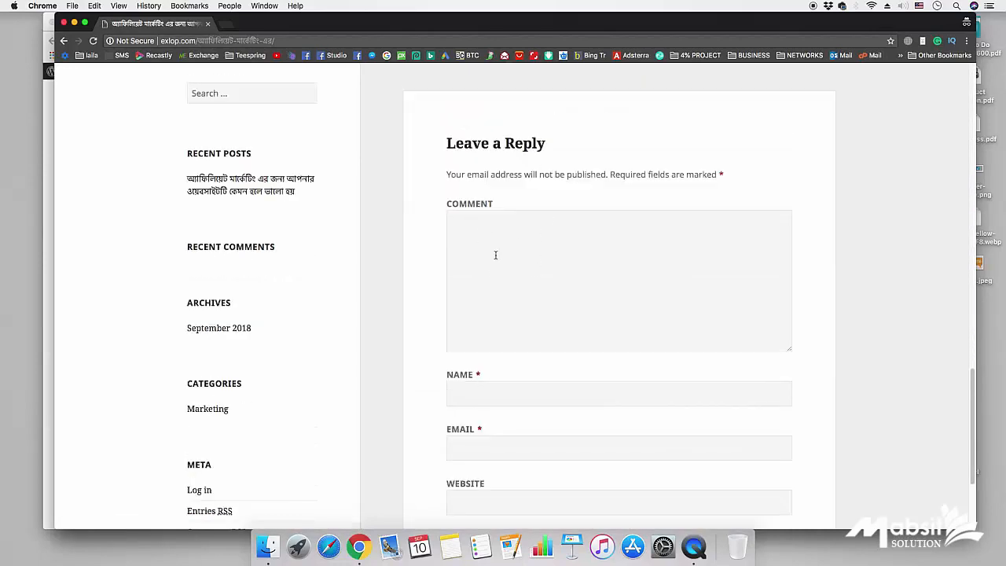
pyautogui.click(506, 257)
# - Write the comment text 'This is a demo comment' in the reply box
pyautogui.write('Te')
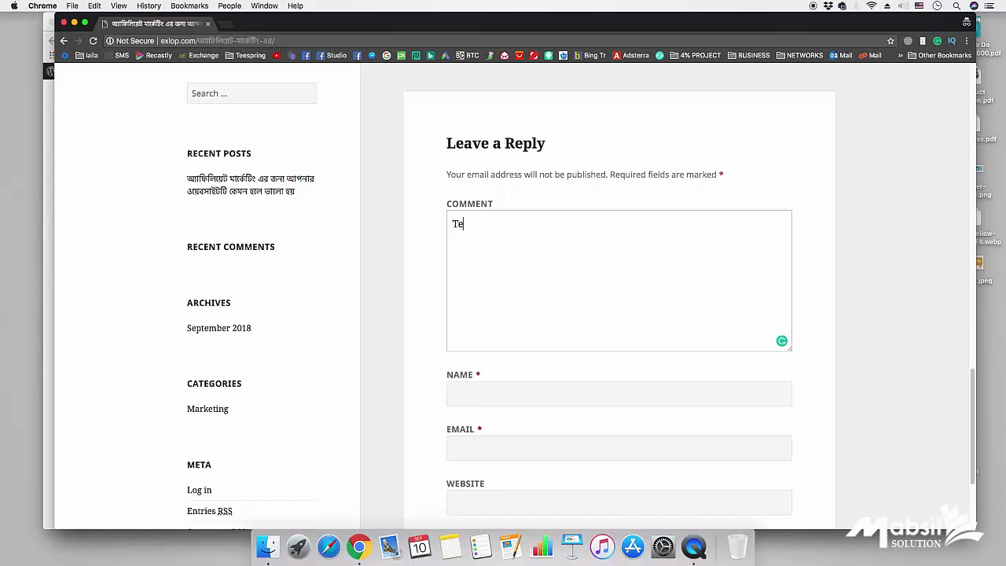
pyautogui.write('st ')
pyautogui.write('This is ademo')
pyautogui.write('comment')
pyautogui.scroll(3, 479, 263)
pyautogui.scroll(-6, 449, 279)
pyautogui.click(474, 274)
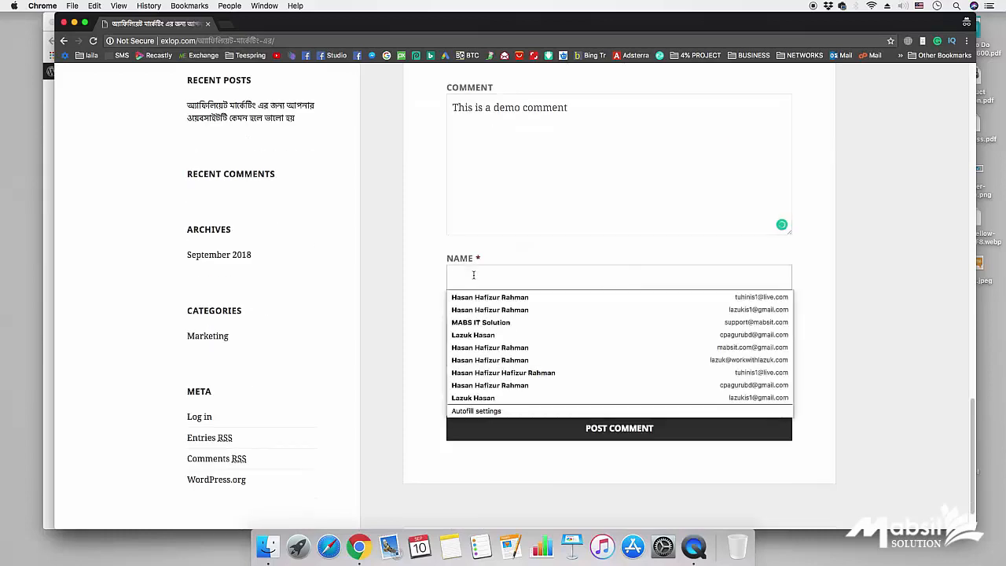
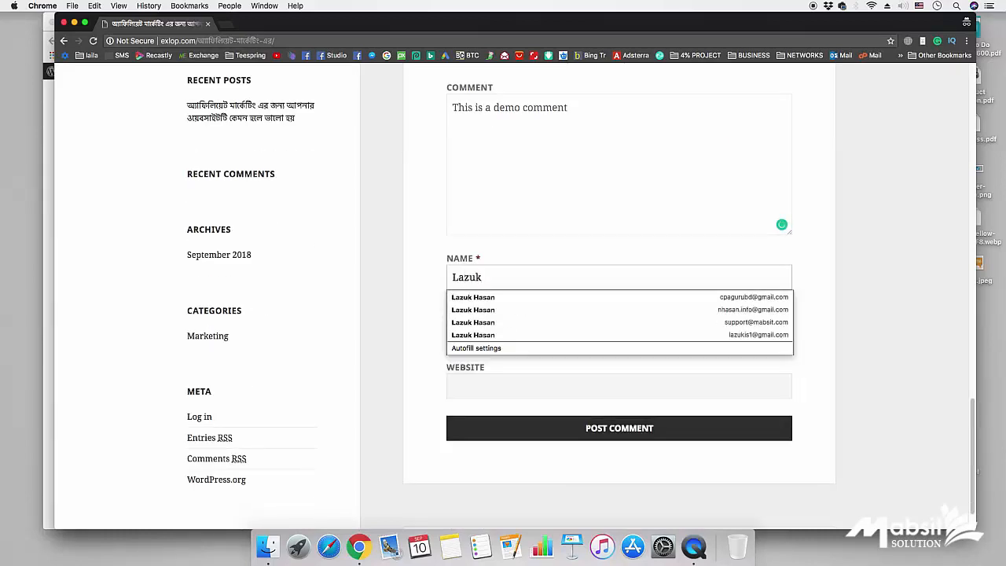
pyautogui.press('BackSpace')
pyautogui.press('BackSpace')
pyautogui.press('BackSpace')
pyautogui.press('BackSpace')
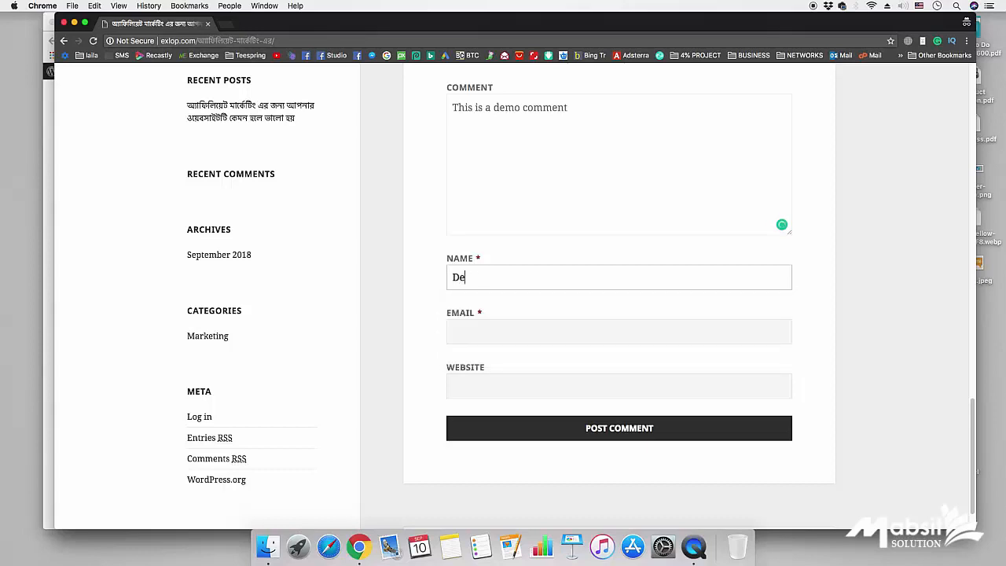
pyautogui.press('Tab')
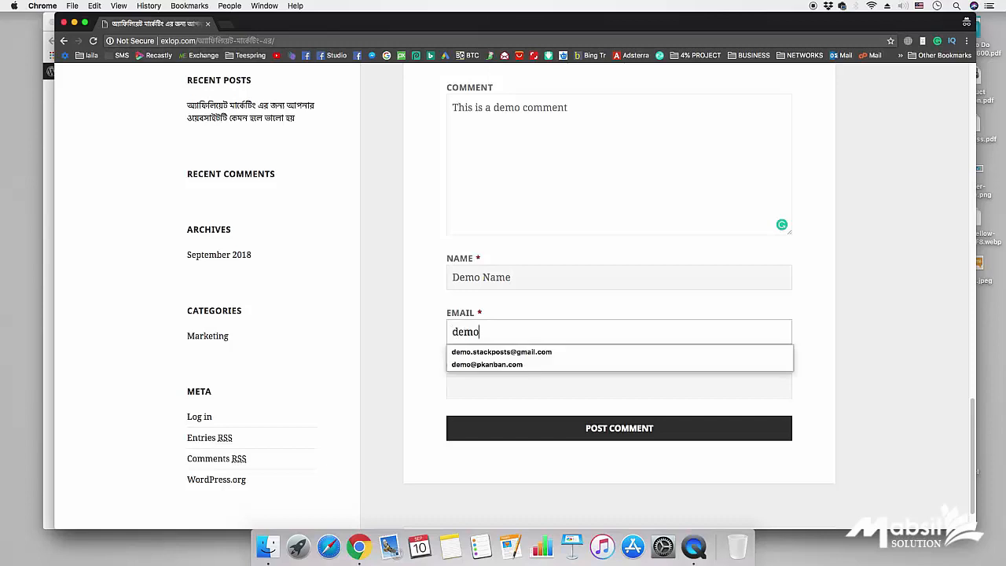
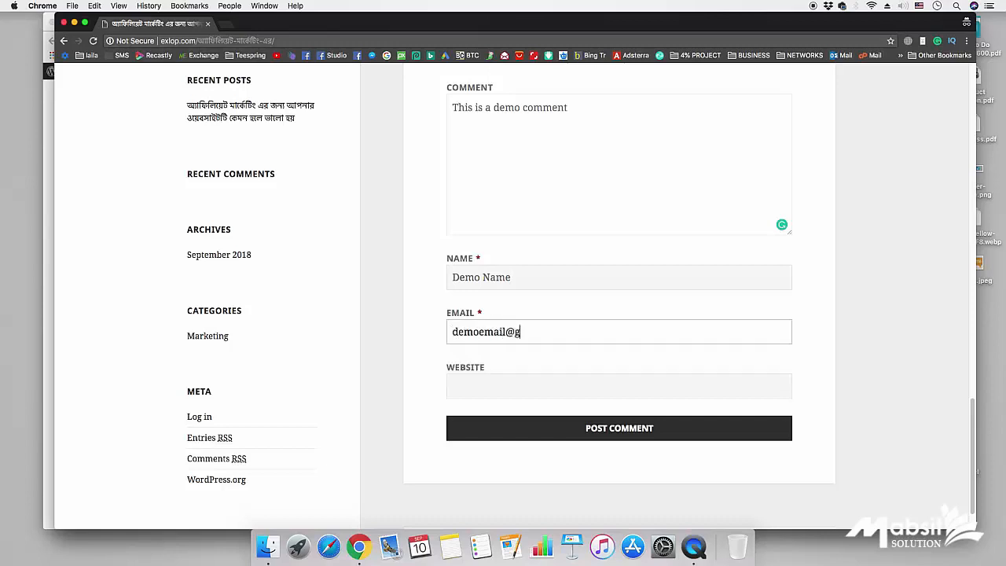
pyautogui.press('Tab')
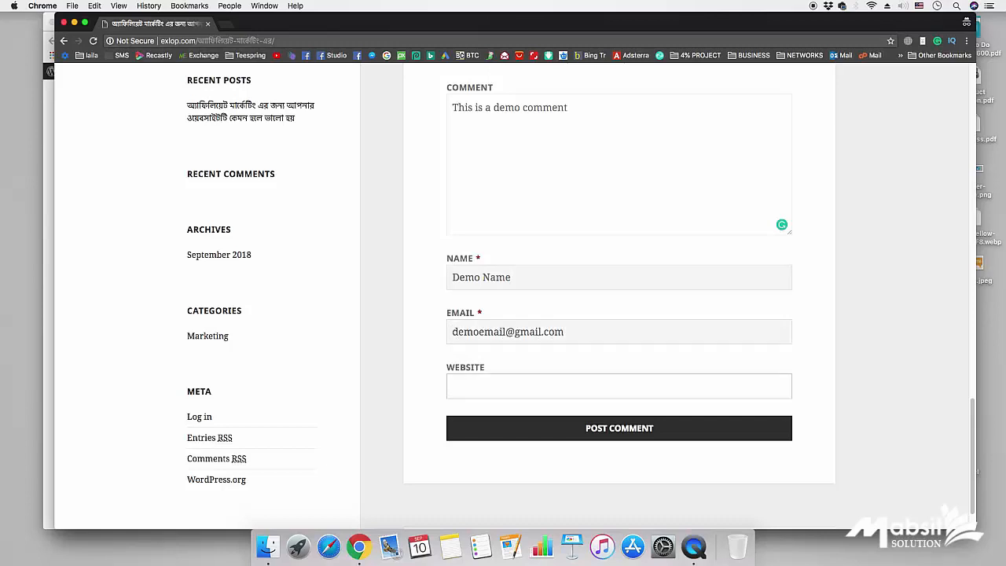
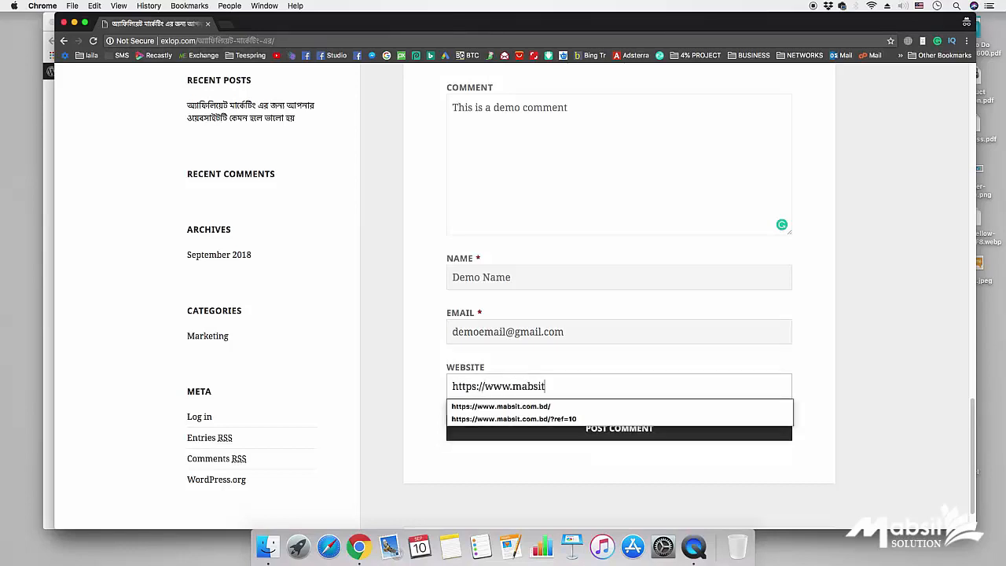
pyautogui.click(837, 360)
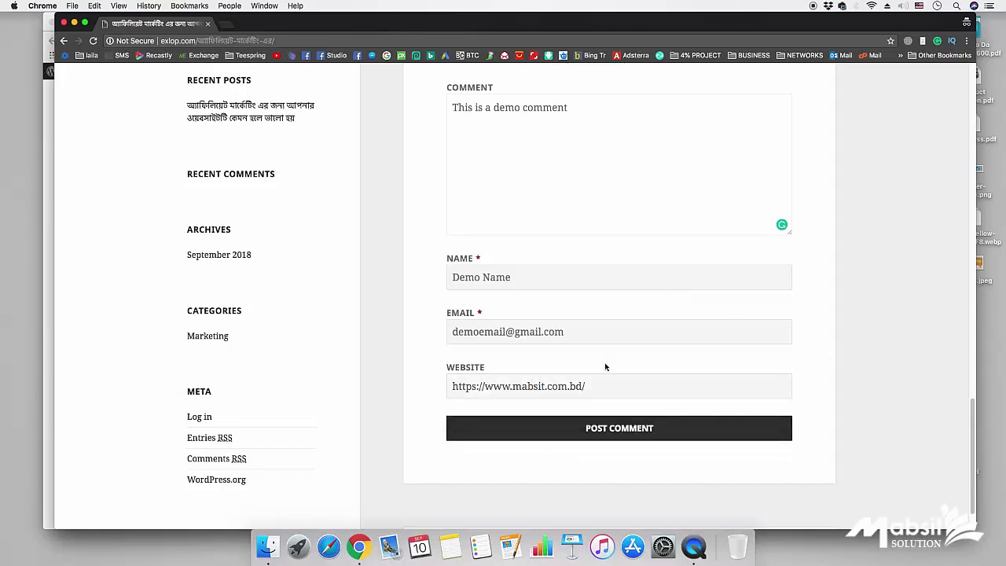
pyautogui.click(620, 436)
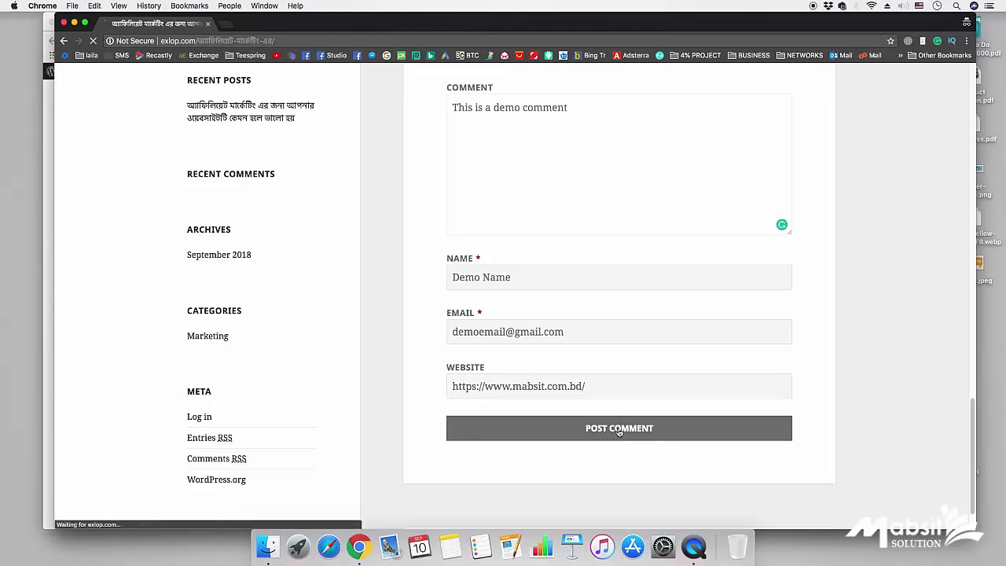
pyautogui.scroll(-15, 785, 382)
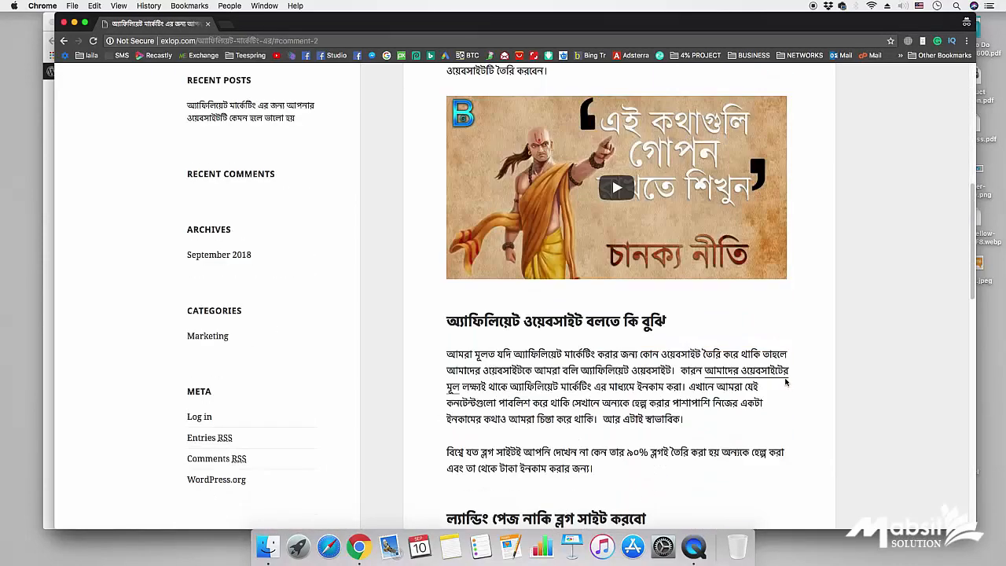
pyautogui.scroll(4, 674, 370)
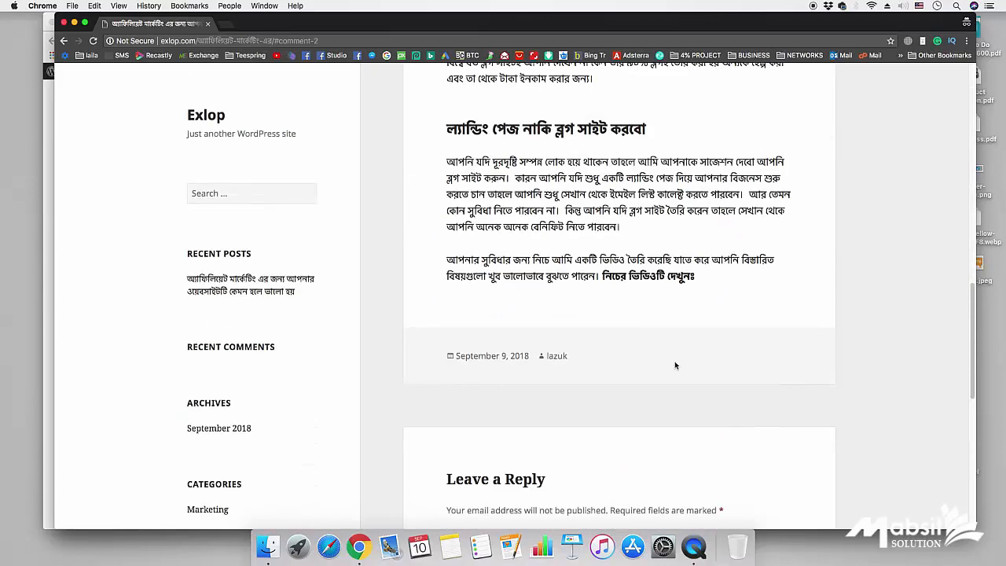
pyautogui.scroll(-3, 583, 413)
pyautogui.scroll(-5, 582, 413)
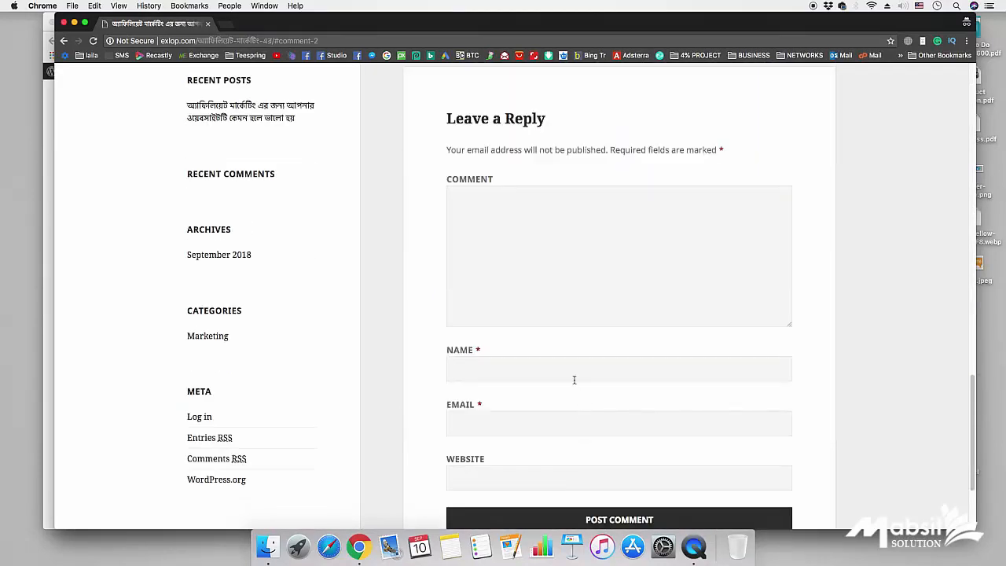
pyautogui.scroll(4, 548, 426)
pyautogui.scroll(6, 549, 426)
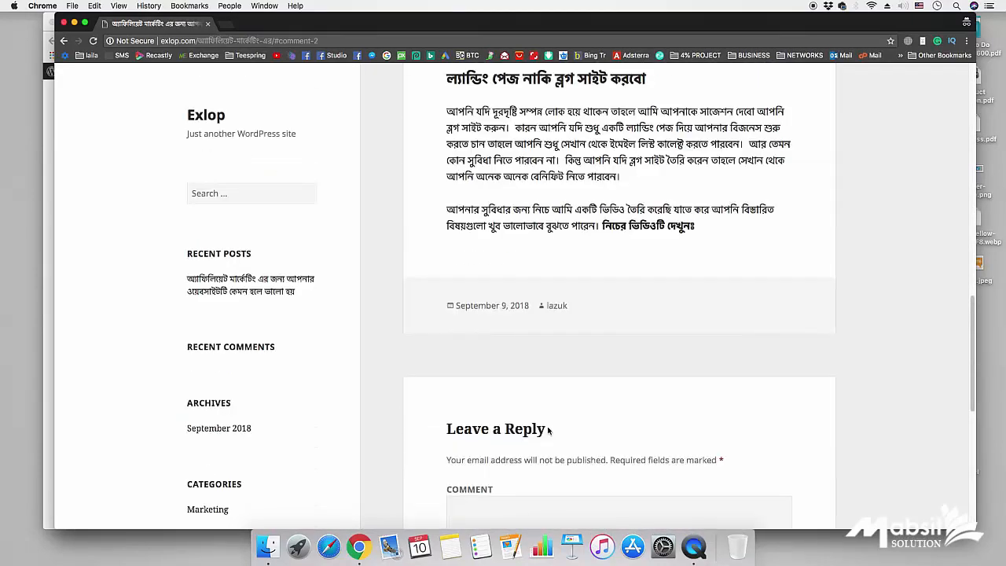
pyautogui.scroll(-6, 549, 428)
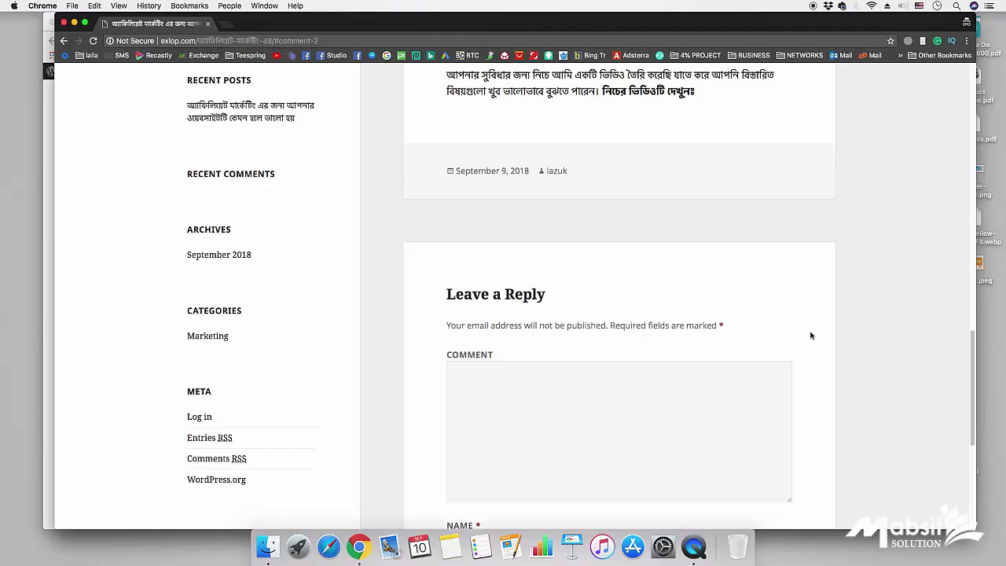
pyautogui.scroll(-5, 810, 332)
pyautogui.scroll(5, 810, 333)
pyautogui.scroll(3, 652, 300)
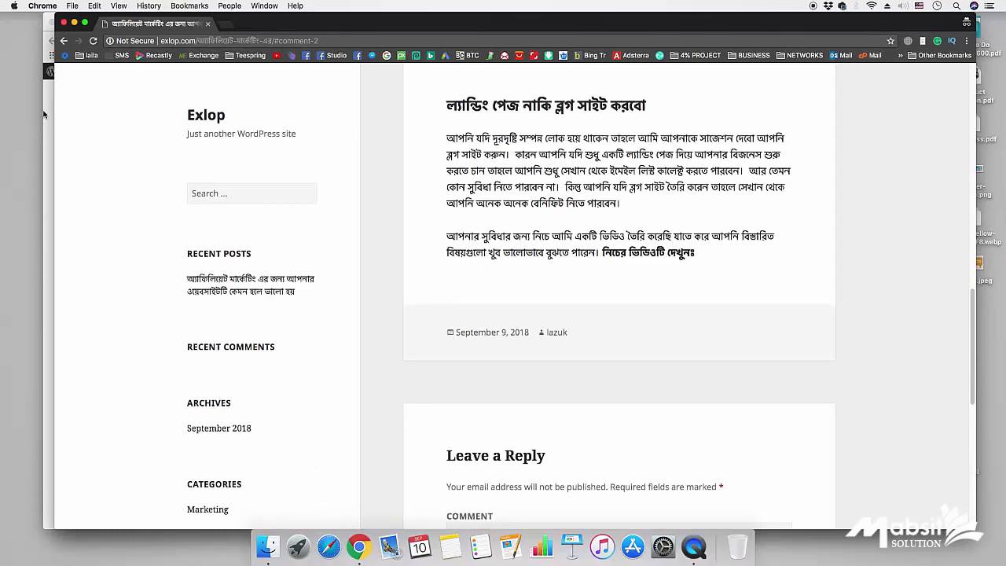
# - Return to the admin Comments screen and refresh it to show the new pending comment
pyautogui.click(74, 22)
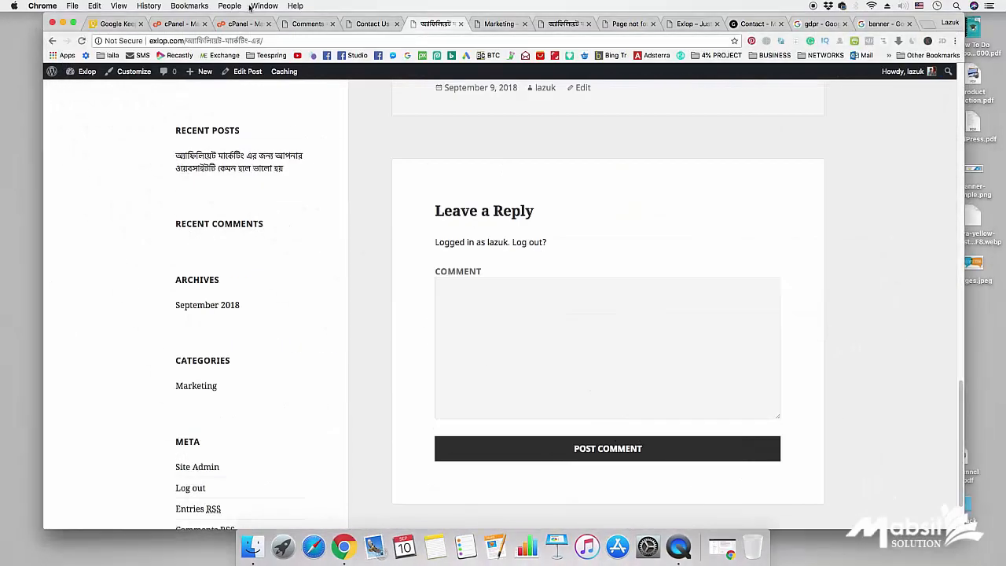
pyautogui.click(306, 23)
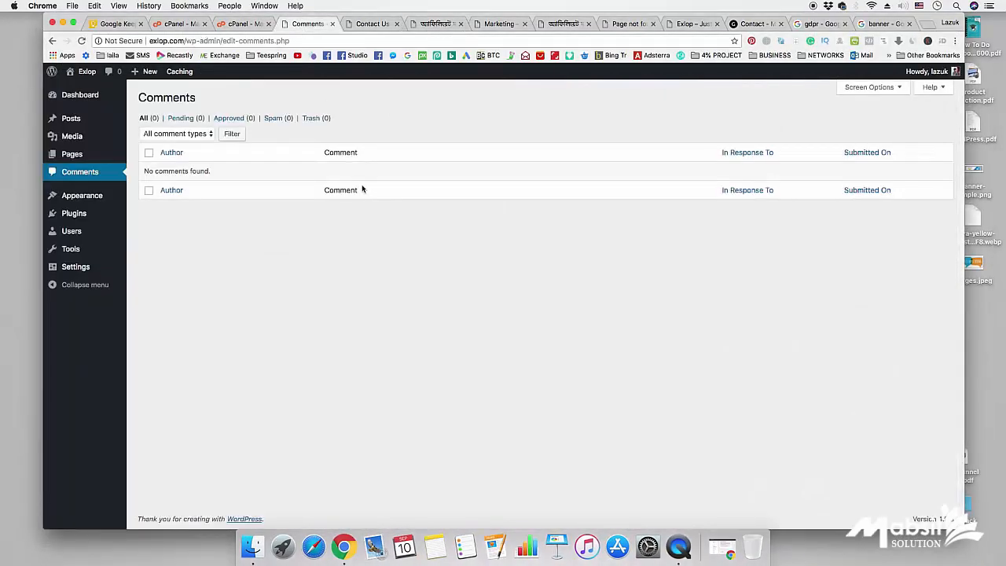
pyautogui.click(92, 177)
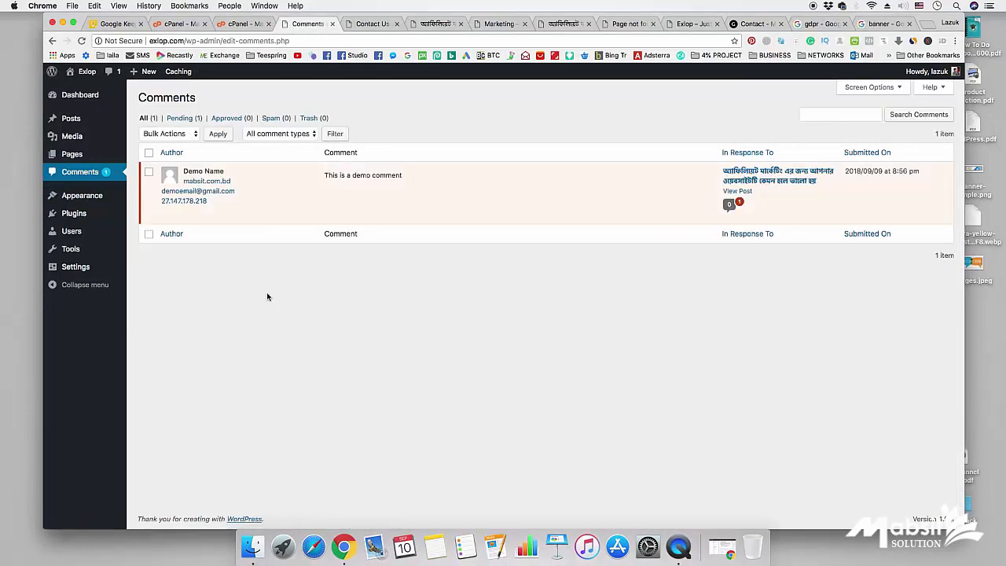
# - Open the pending demo comment in the inline Quick Edit form
pyautogui.moveTo(206, 186)
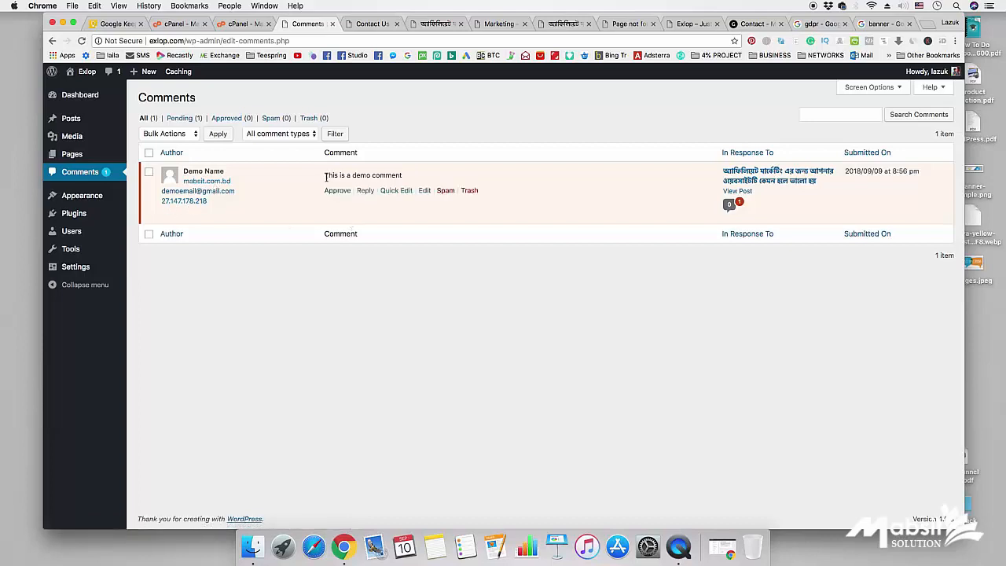
pyautogui.moveTo(326, 178); pyautogui.dragTo(404, 174)
pyautogui.doubleClick(351, 196)
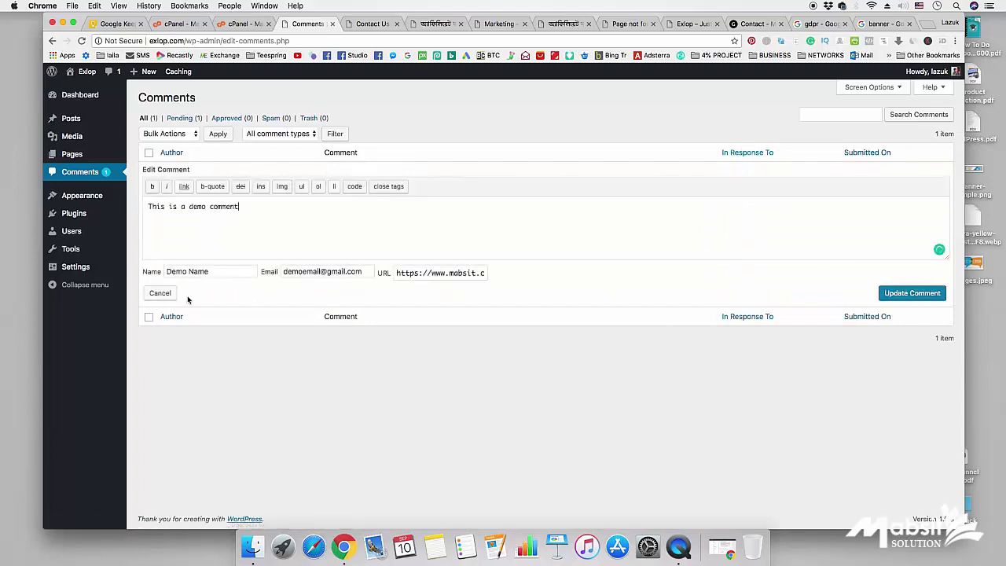
# - Cancel Quick Edit, leaving the demo comment pending and unchanged
pyautogui.click(161, 293)
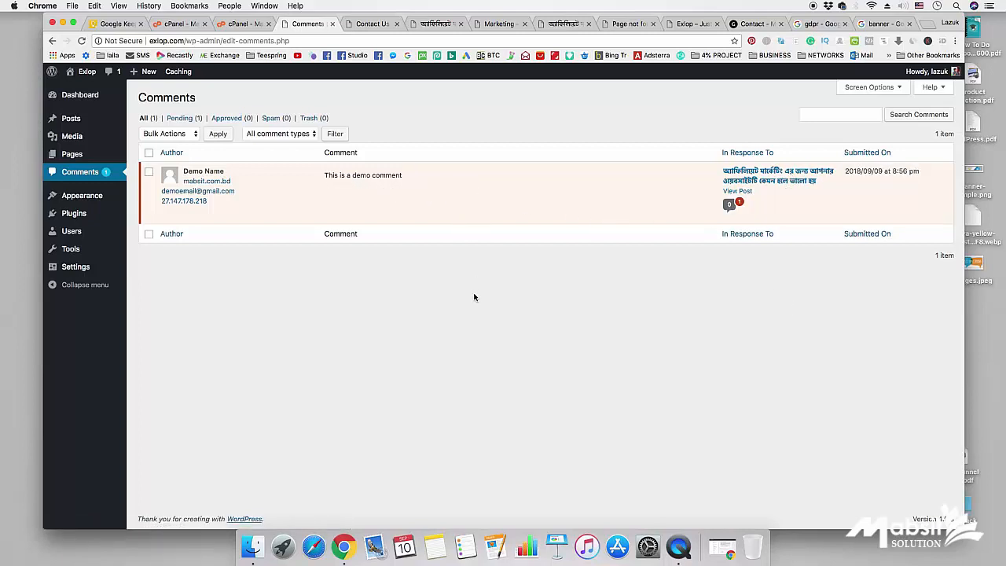
pyautogui.moveTo(249, 191)
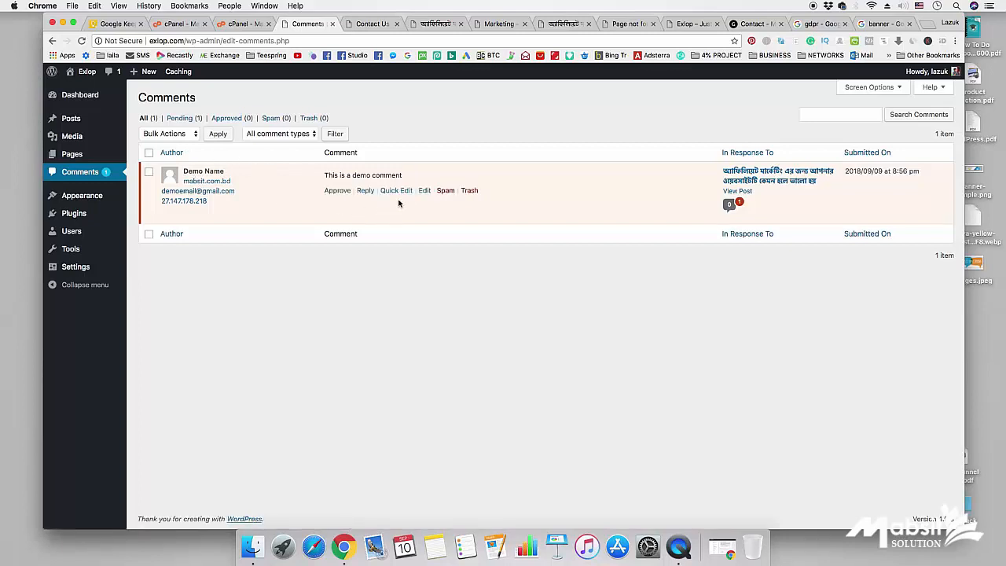
# - On the comment's full edit screen, review its details, choose Approved status and Update
pyautogui.click(424, 191)
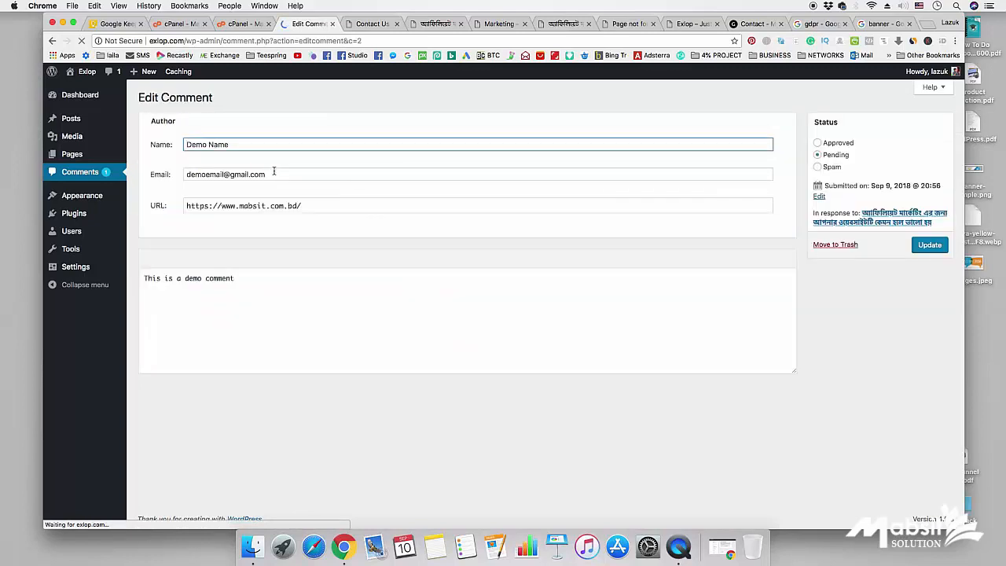
pyautogui.click(249, 280)
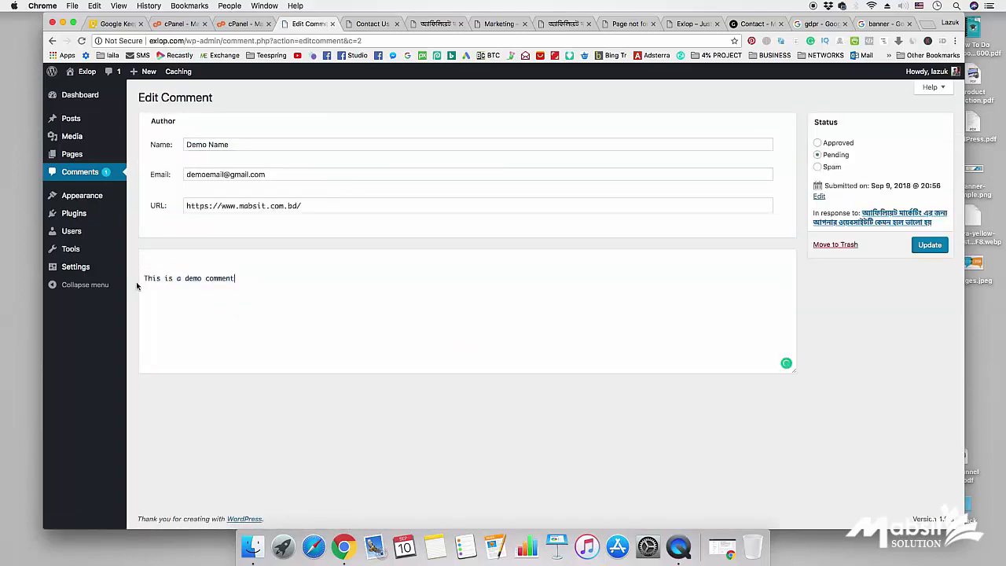
pyautogui.moveTo(144, 285); pyautogui.dragTo(138, 278)
pyautogui.click(245, 284)
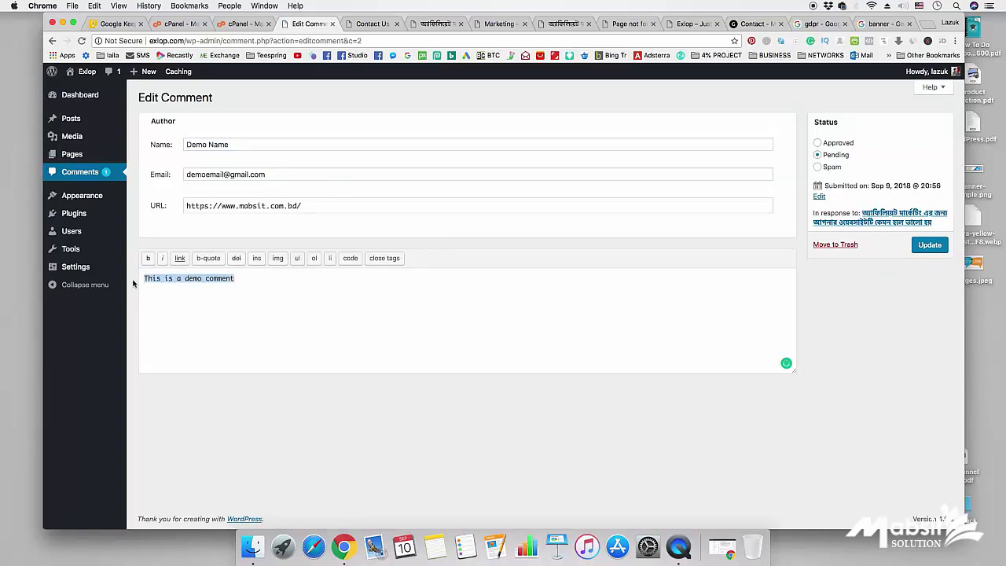
pyautogui.click(267, 277)
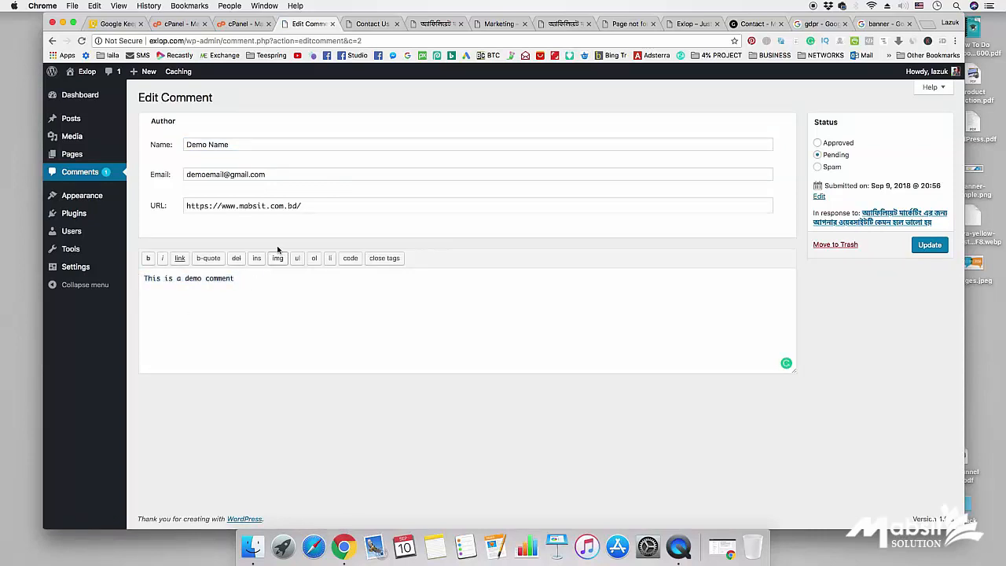
pyautogui.moveTo(305, 206); pyautogui.dragTo(181, 214)
pyautogui.moveTo(277, 171); pyautogui.dragTo(176, 179)
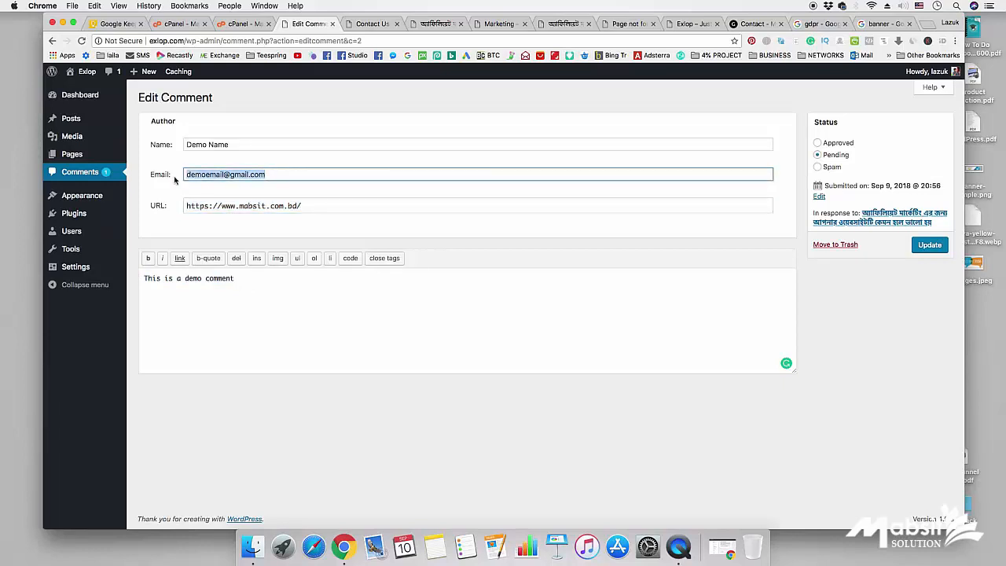
pyautogui.moveTo(258, 145); pyautogui.dragTo(149, 147)
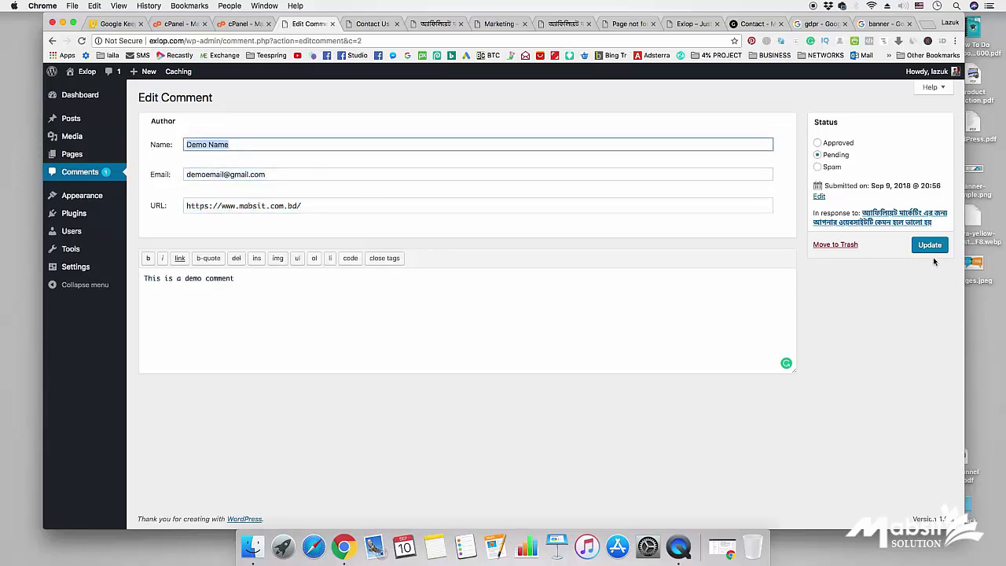
pyautogui.click(821, 143)
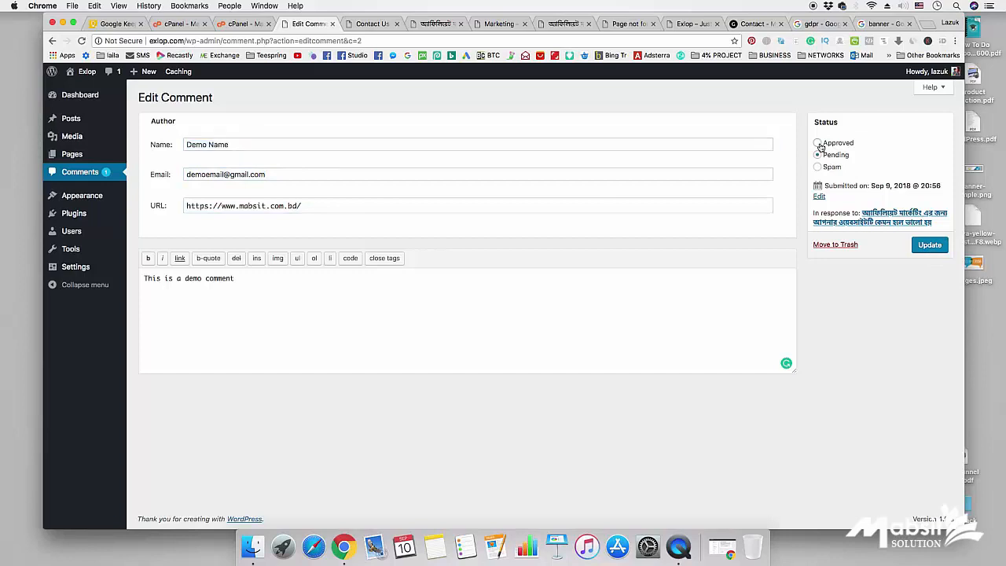
pyautogui.click(928, 245)
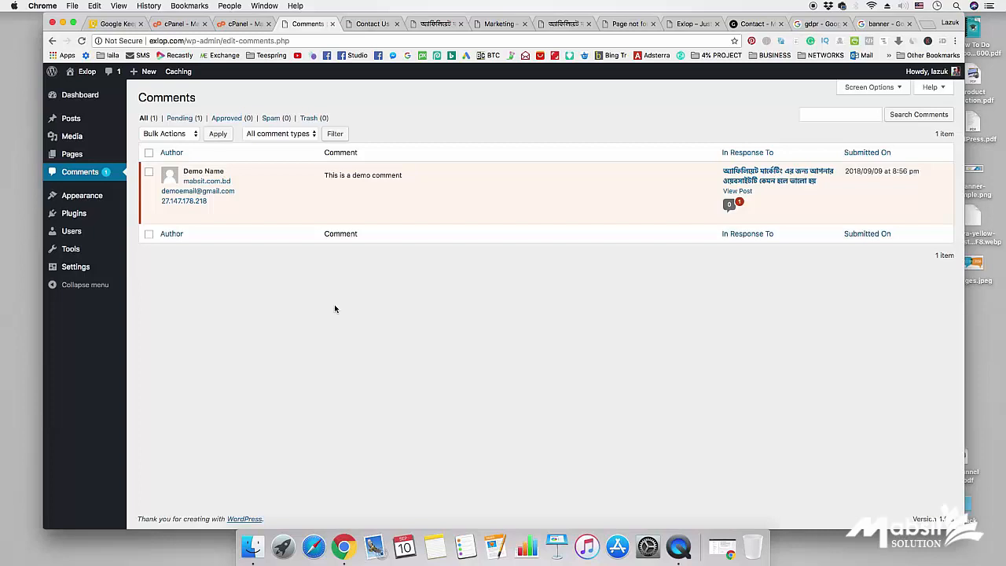
# - Approve the demo comment from its row and filter the list to Approved comments
pyautogui.moveTo(359, 212)
pyautogui.click(337, 191)
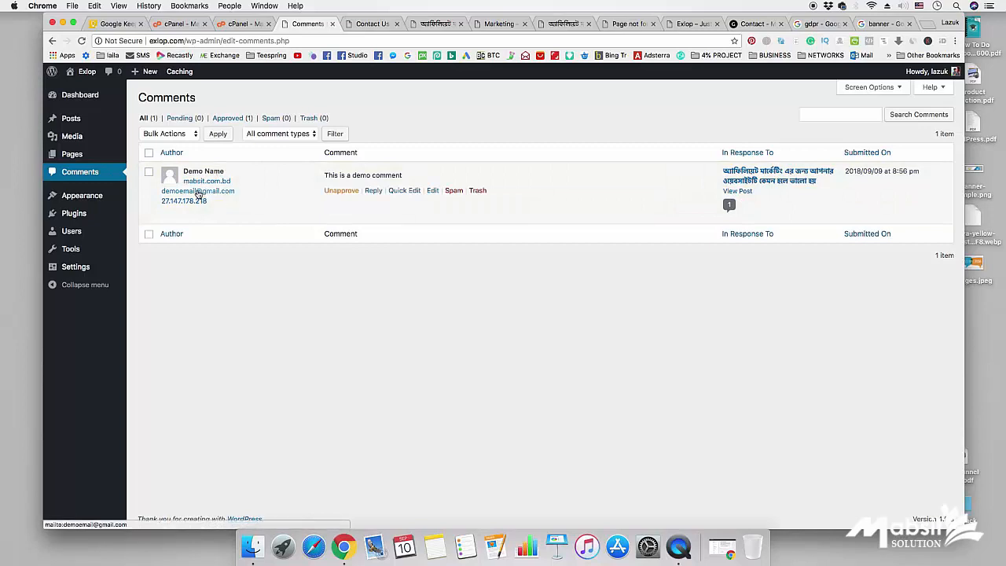
pyautogui.click(229, 118)
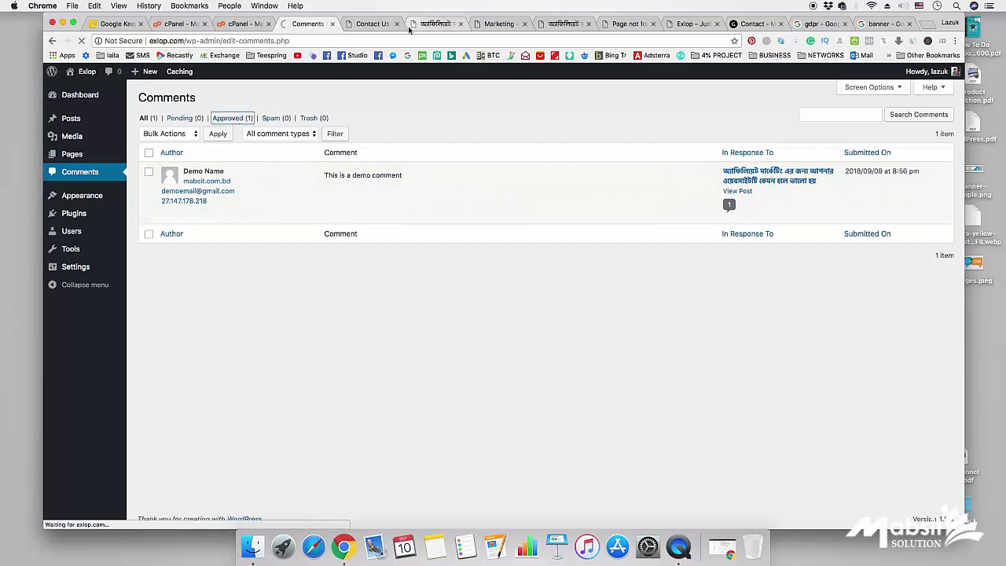
# - Reload the post tab and scroll down to find the published demo comment
pyautogui.click(434, 25)
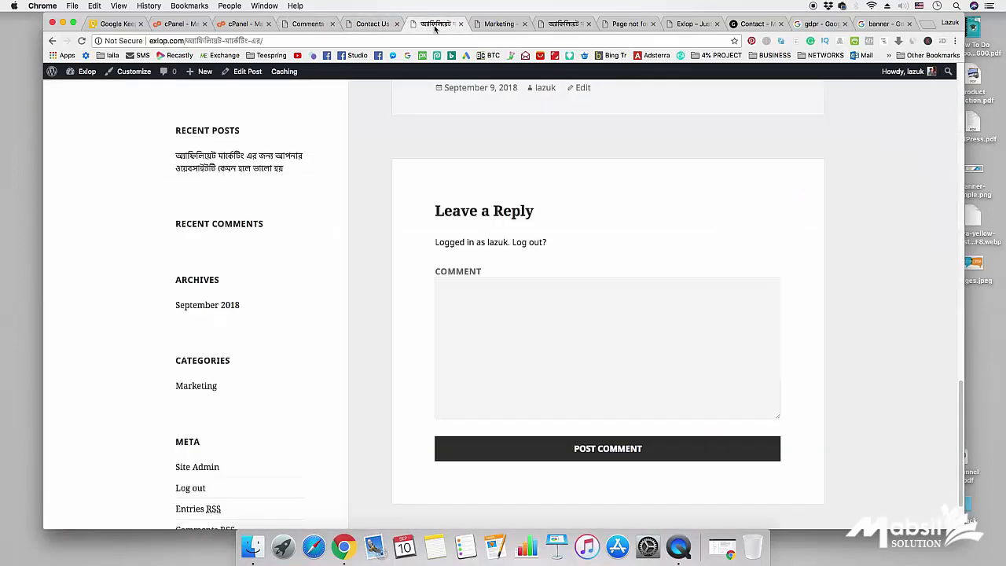
pyautogui.rightClick(888, 225)
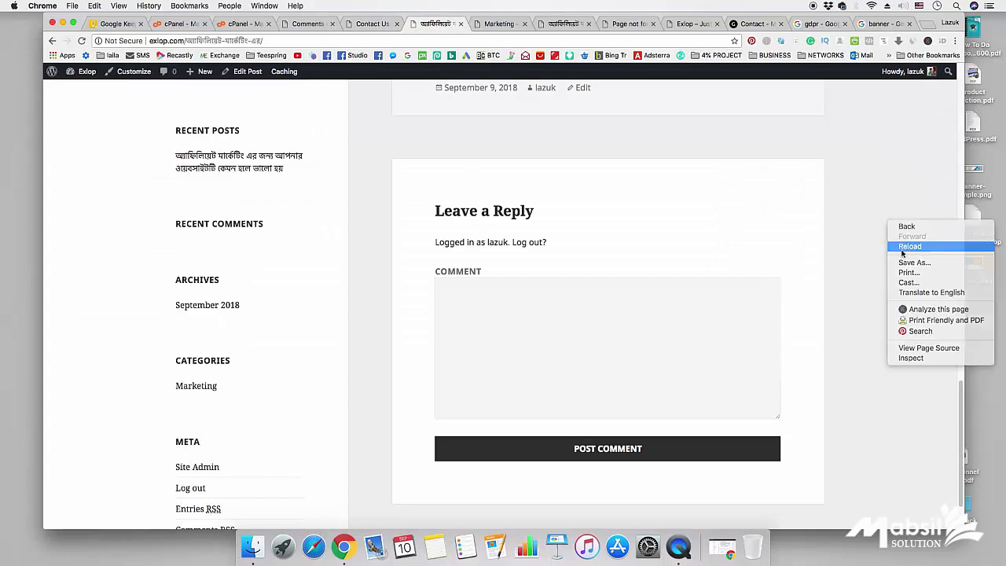
pyautogui.click(899, 249)
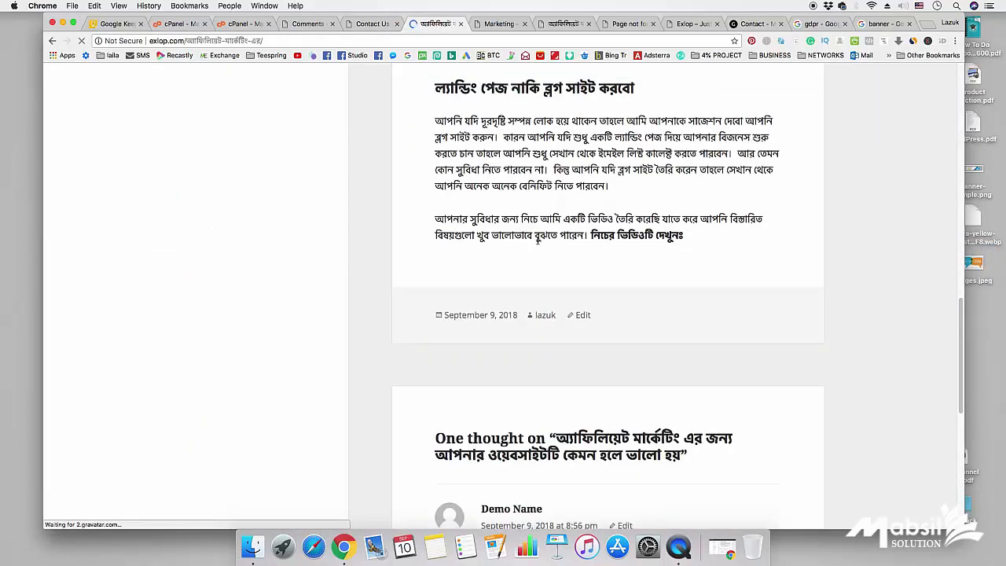
pyautogui.scroll(-3, 535, 269)
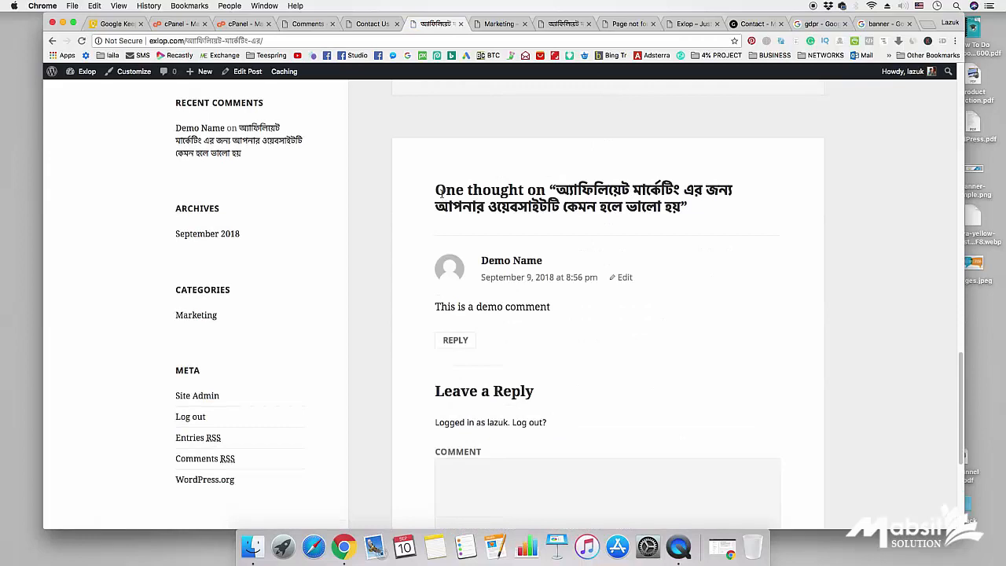
pyautogui.scroll(-1, 599, 202)
pyautogui.moveTo(438, 290); pyautogui.dragTo(561, 292)
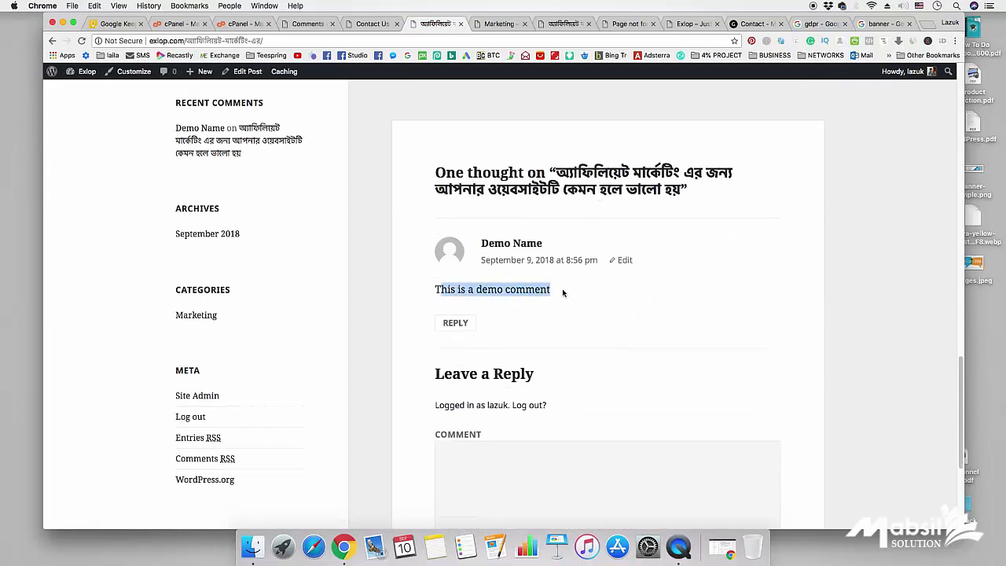
pyautogui.scroll(-3, 530, 301)
# - Scroll back up and return to the admin Approved comments list
pyautogui.click(496, 241)
pyautogui.scroll(1, 517, 202)
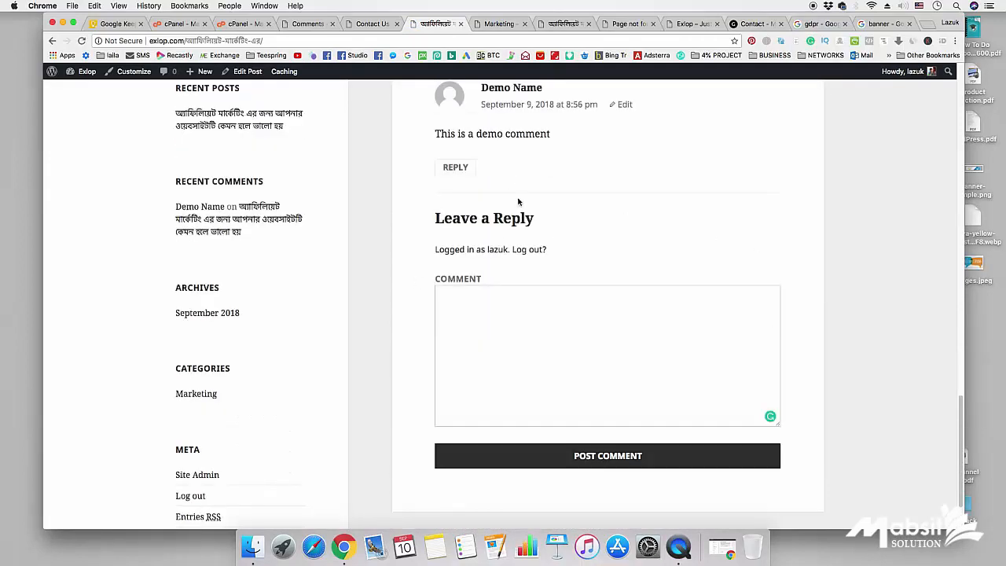
pyautogui.scroll(2, 545, 400)
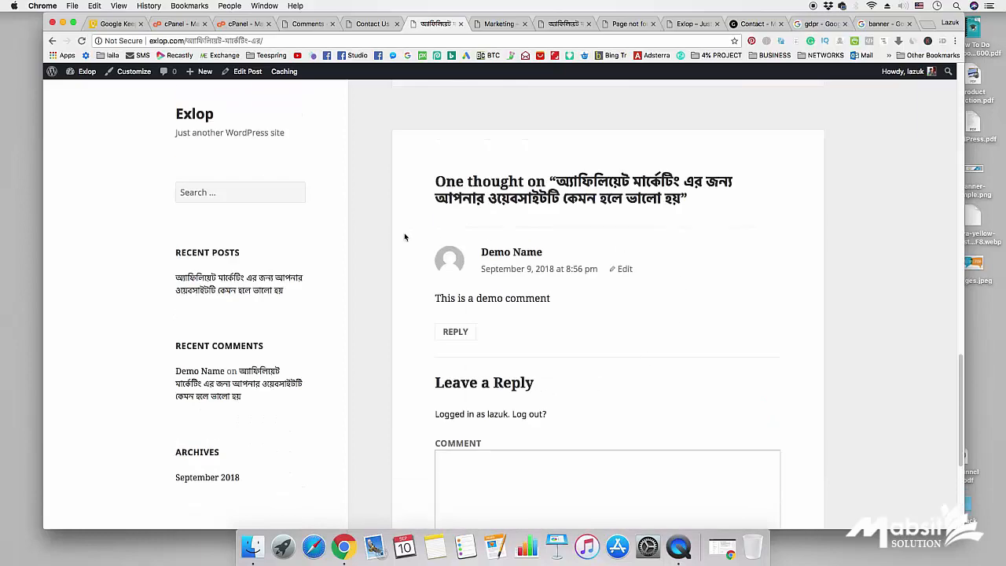
pyautogui.scroll(5, 401, 256)
pyautogui.click(307, 24)
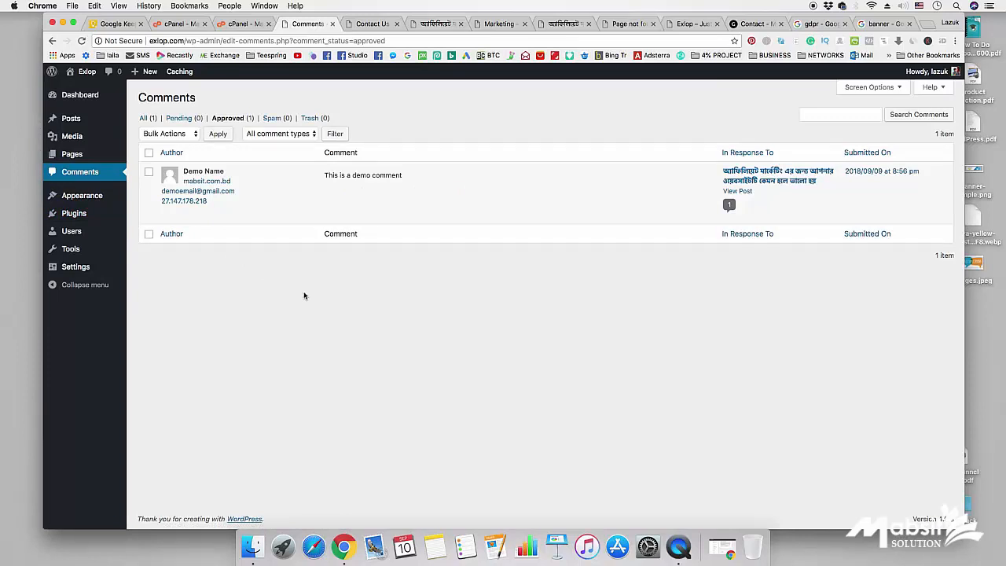
pyautogui.moveTo(391, 203)
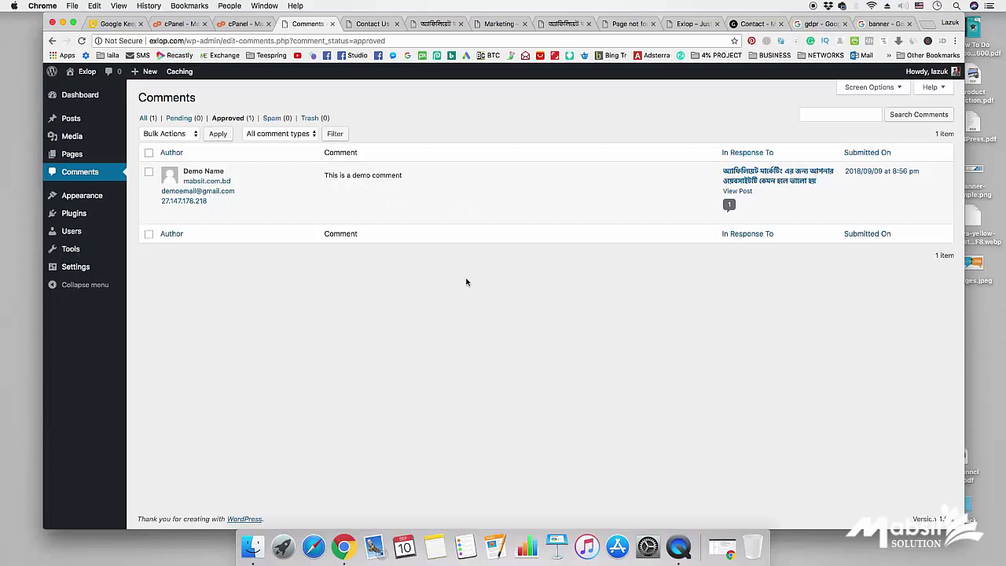